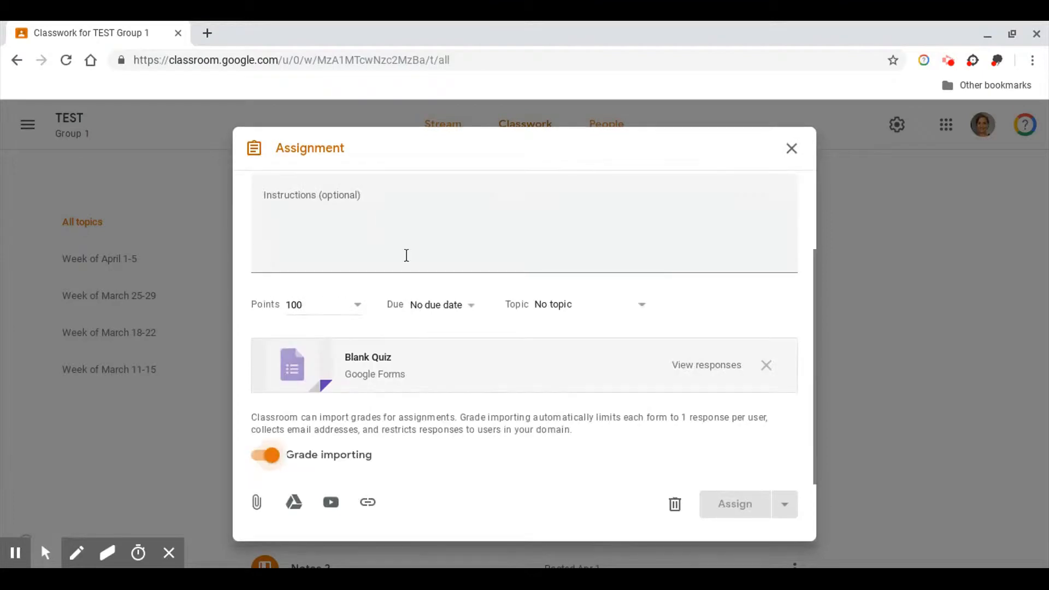
- Review the class and student options that determine who receives the assignment
scroll(412, 265, up, 2)
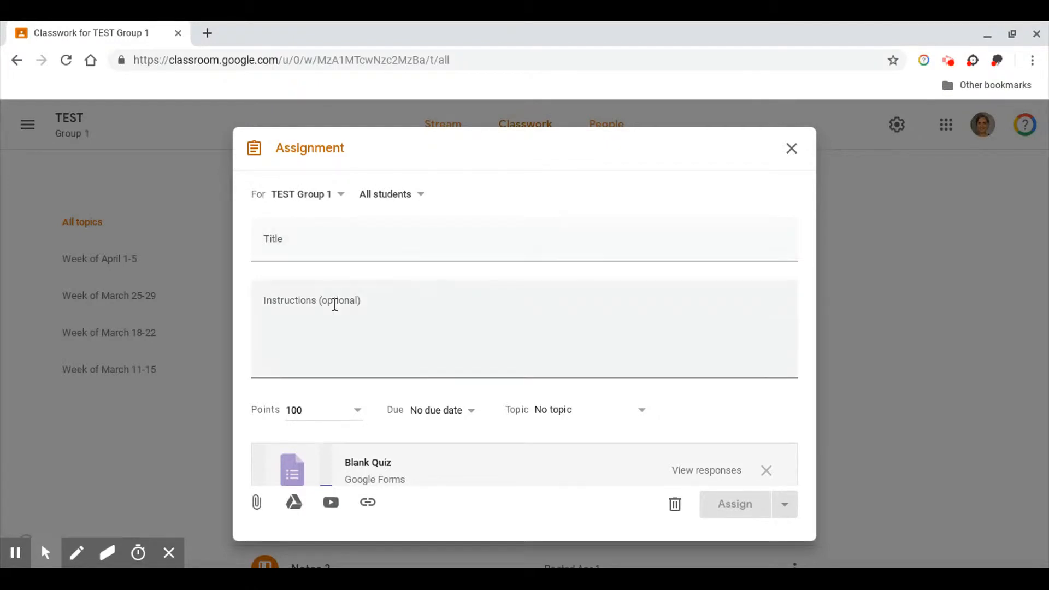
click(336, 198)
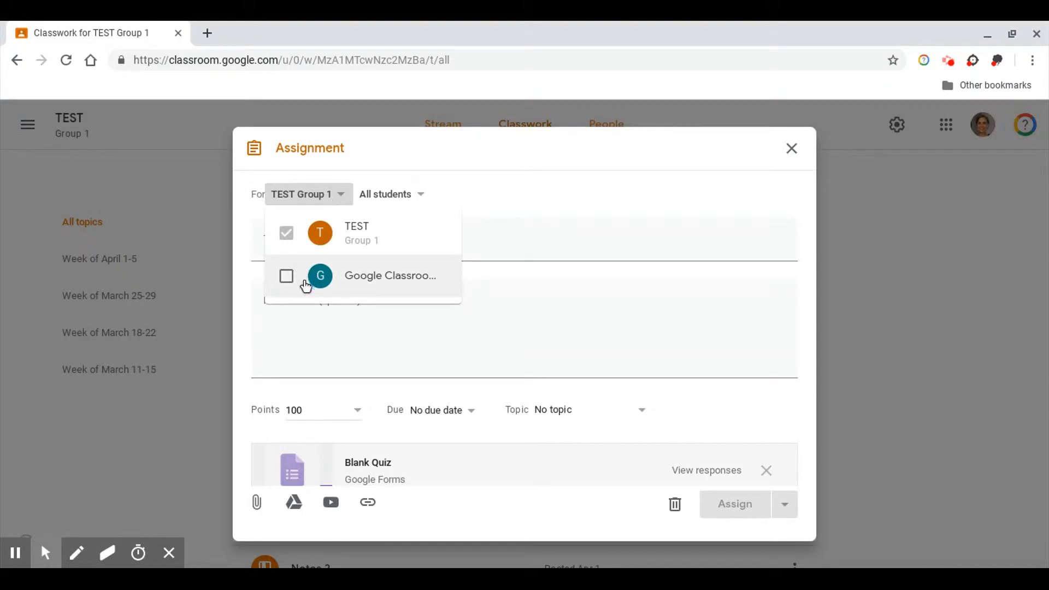
click(394, 195)
click(397, 195)
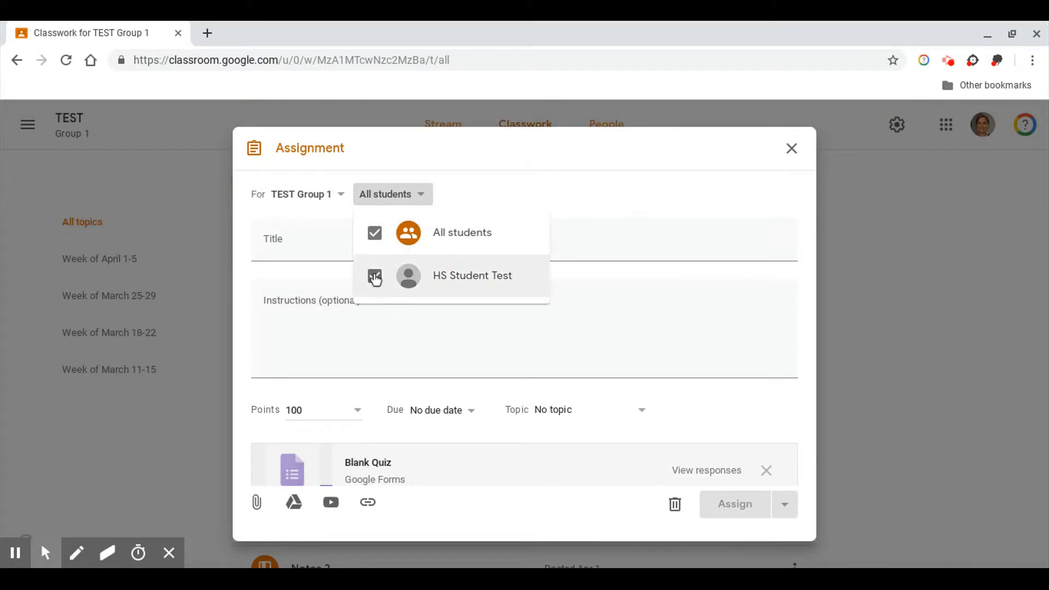
click(385, 198)
- Title the assignment "quiz" and place the cursor in its instructions
click(320, 244)
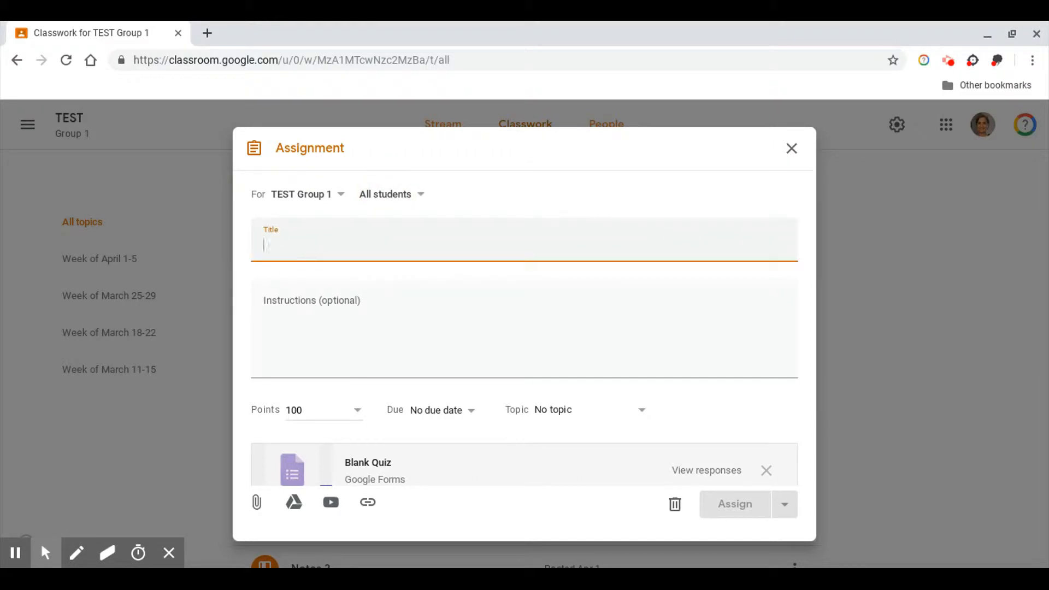
text(quiz)
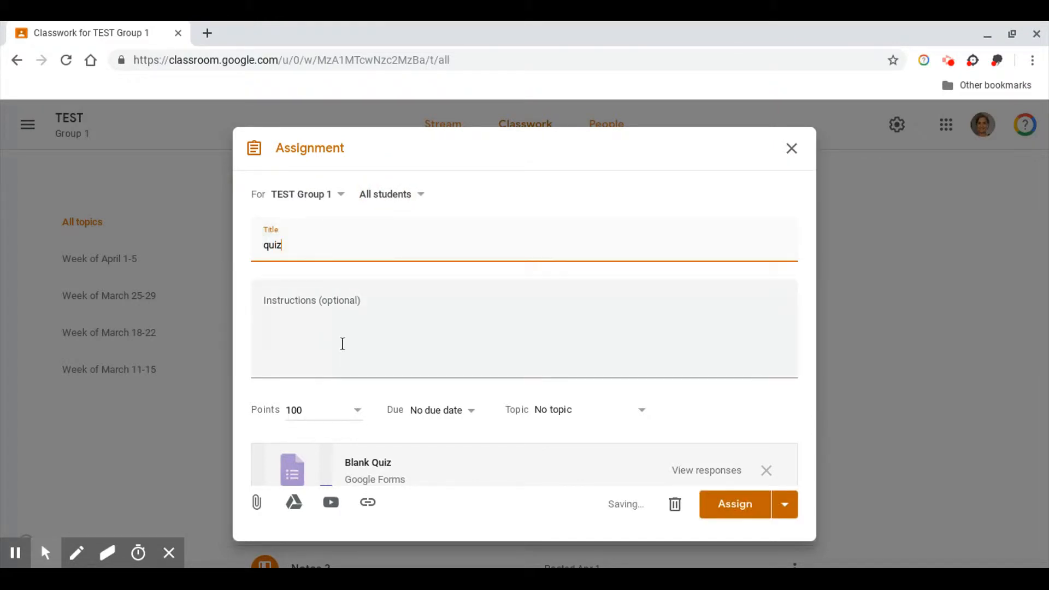
click(342, 343)
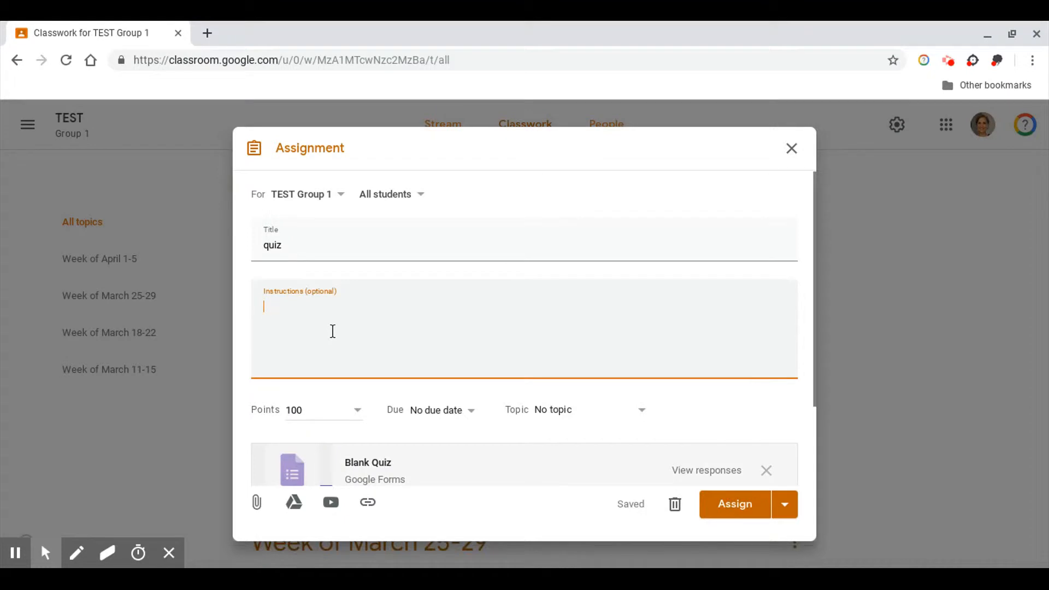
- Examine the assignment's points, due date and topic options
click(307, 395)
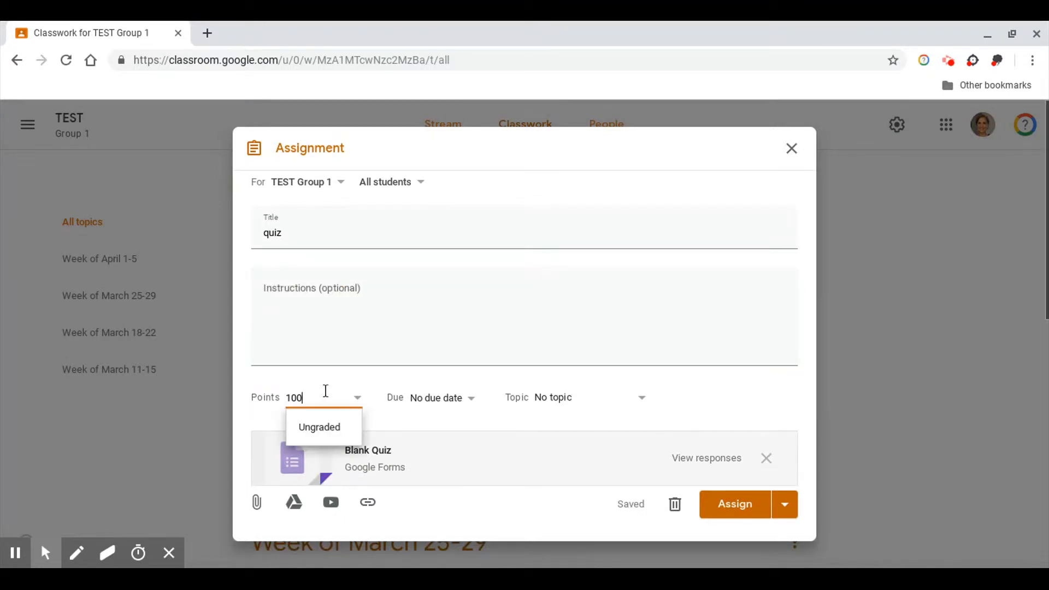
click(460, 402)
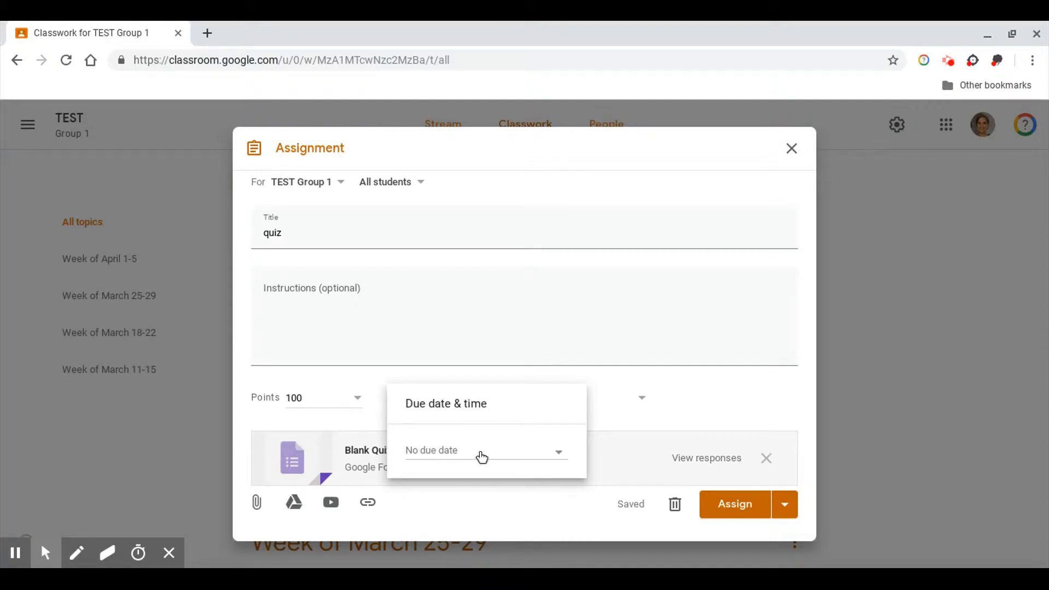
click(693, 375)
click(595, 397)
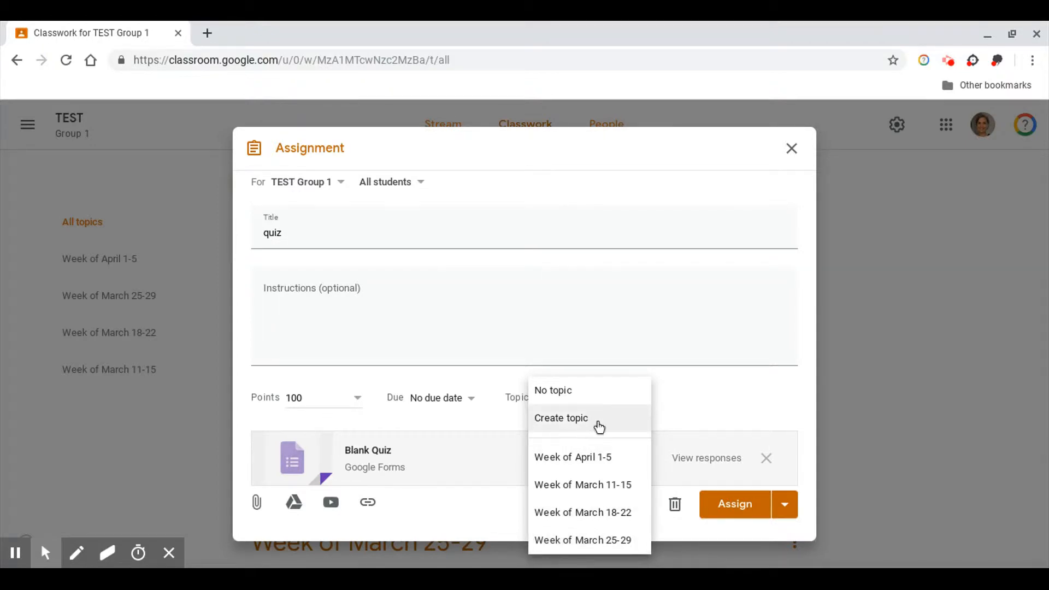
click(708, 388)
scroll(704, 394, down, 2)
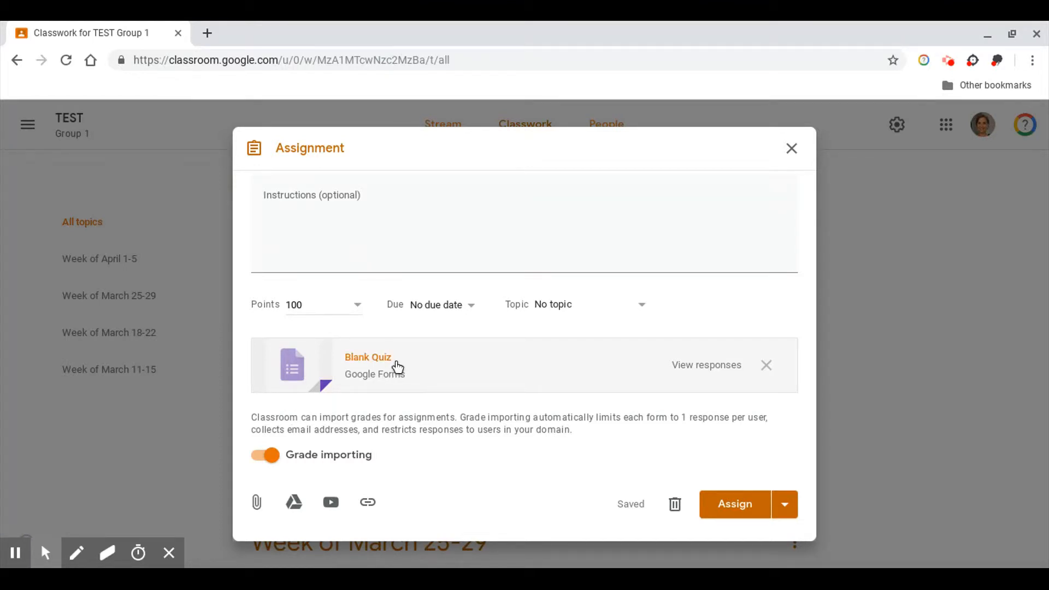
- Open the attached Blank Quiz form for editing and rename its file "Quiz 1"
click(415, 365)
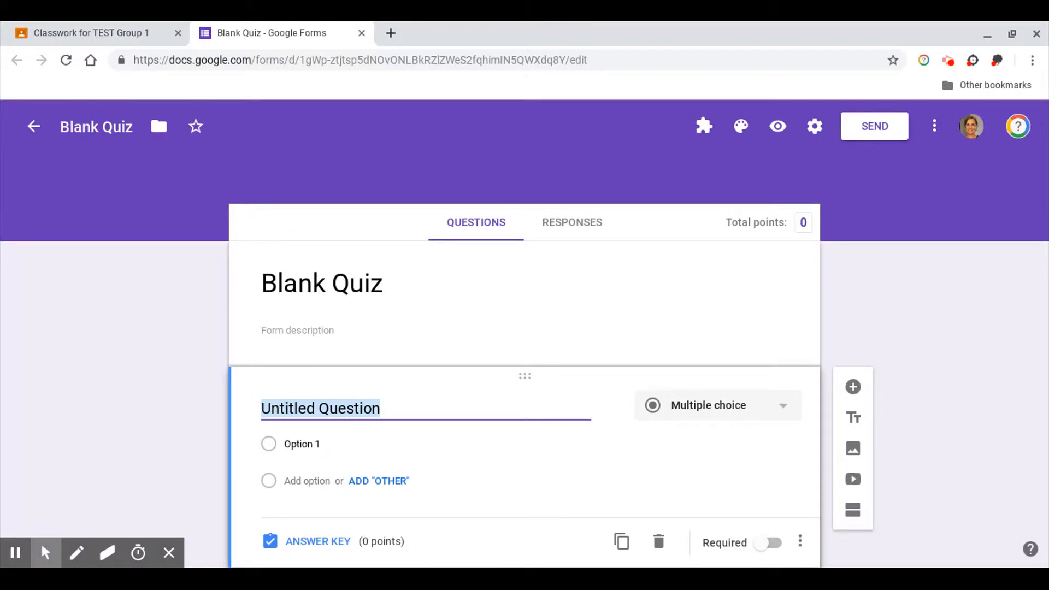
click(131, 132)
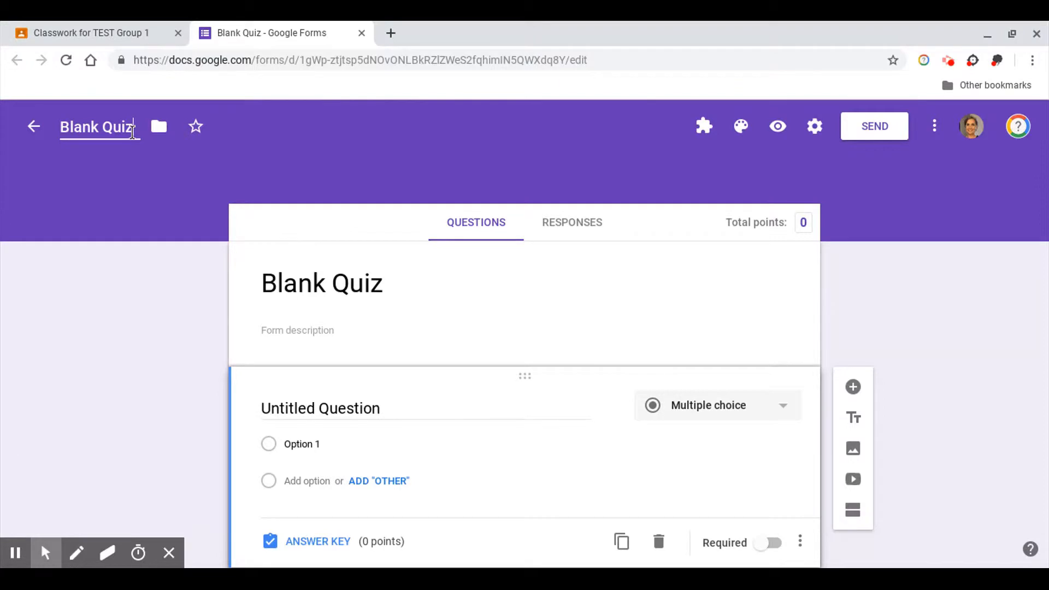
key(ctrl+a)
text(Quiz 1)
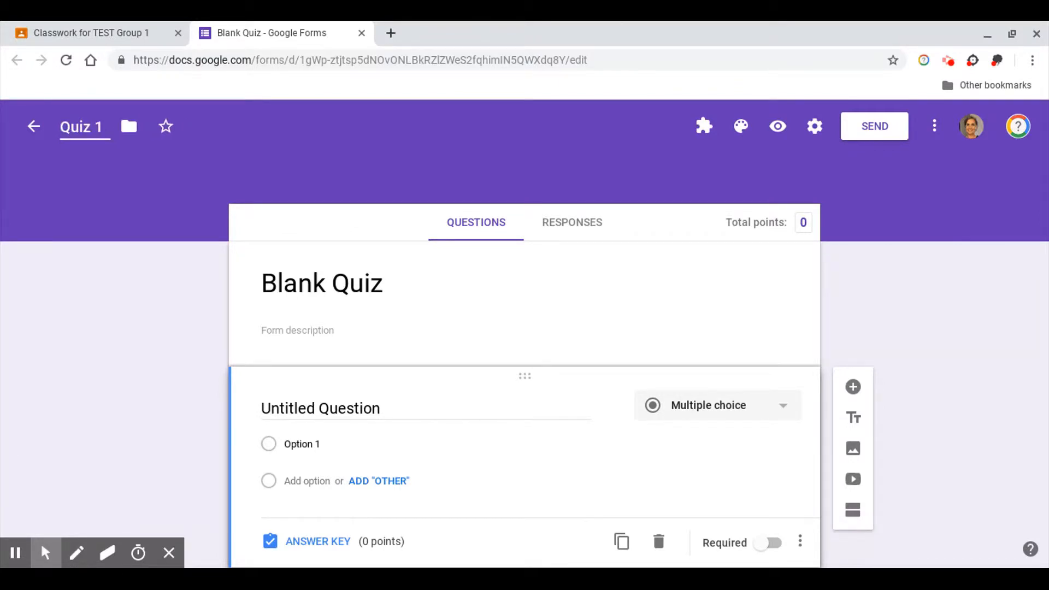
- Copy the new file name and use it to replace the form's heading, making it "Quiz 1"
key(ctrl+a)
key(ctrl+c)
click(317, 287)
key(ctrl+a)
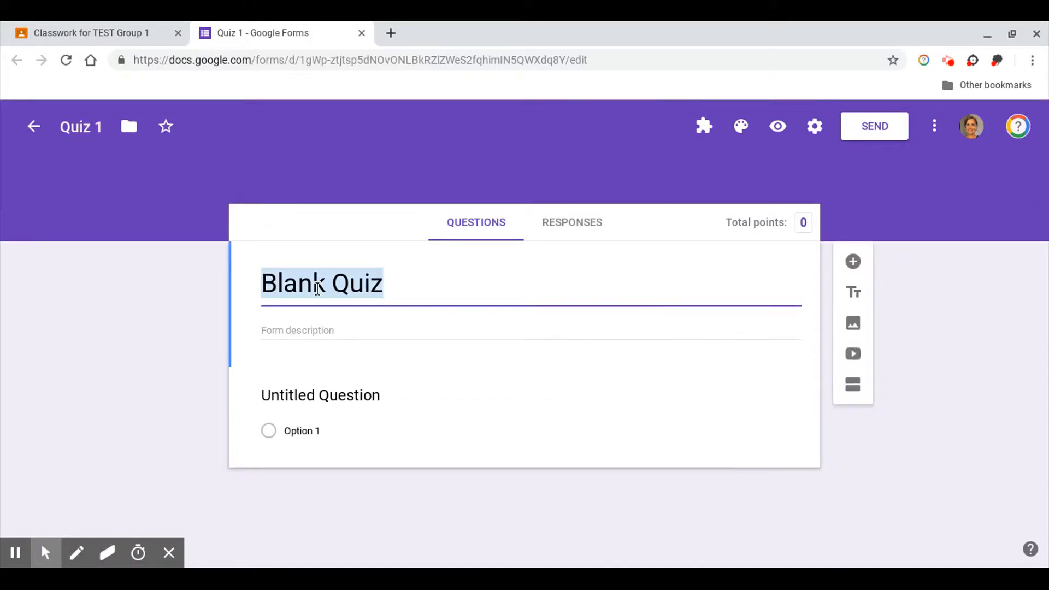
key(ctrl+v)
click(379, 325)
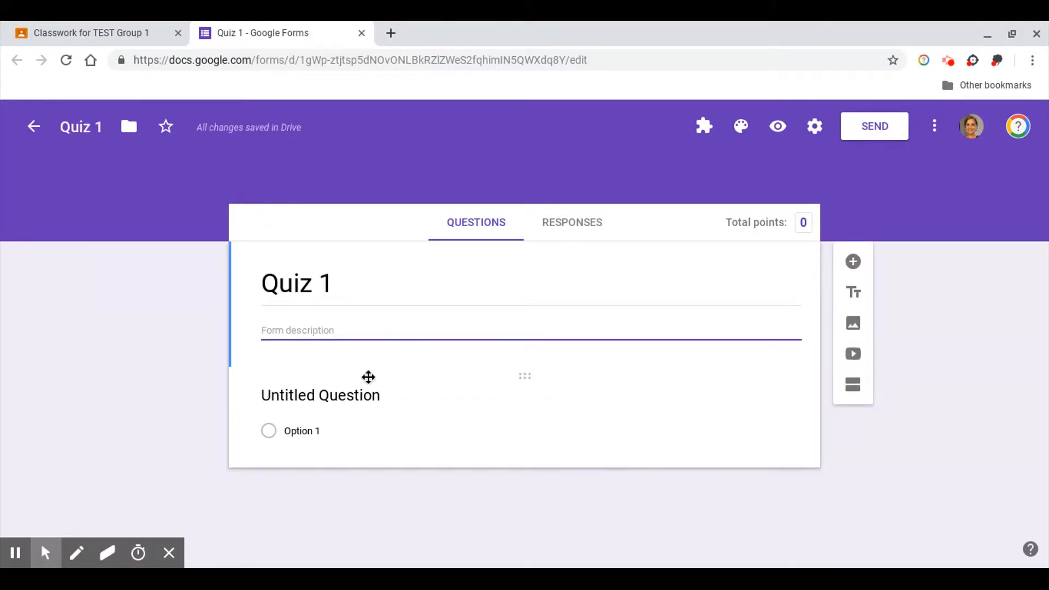
- Add a second answer option to the untitled question and look through the available question types, keeping Multiple choice
click(382, 389)
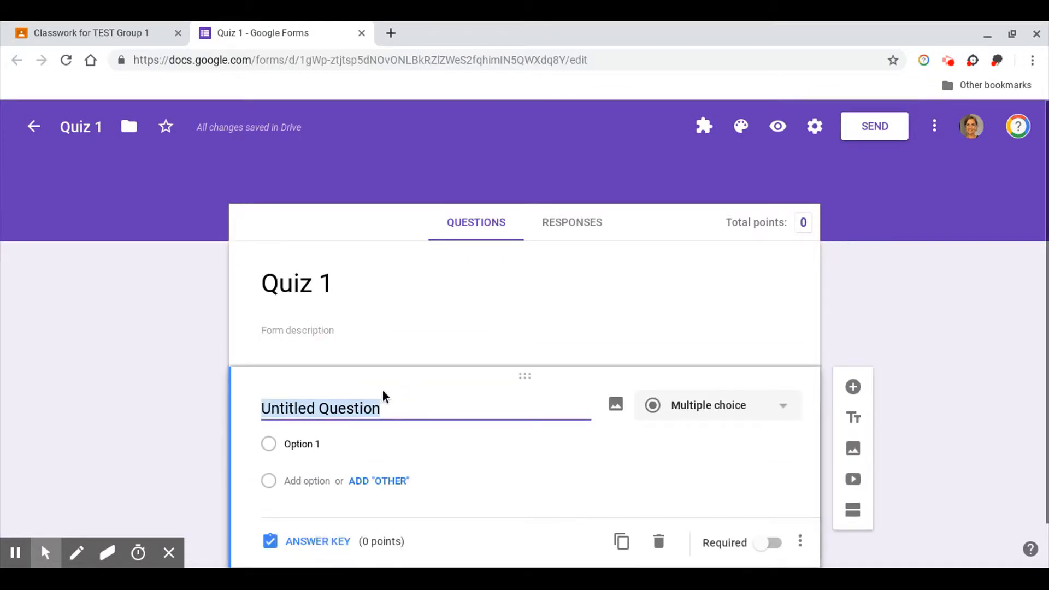
click(393, 415)
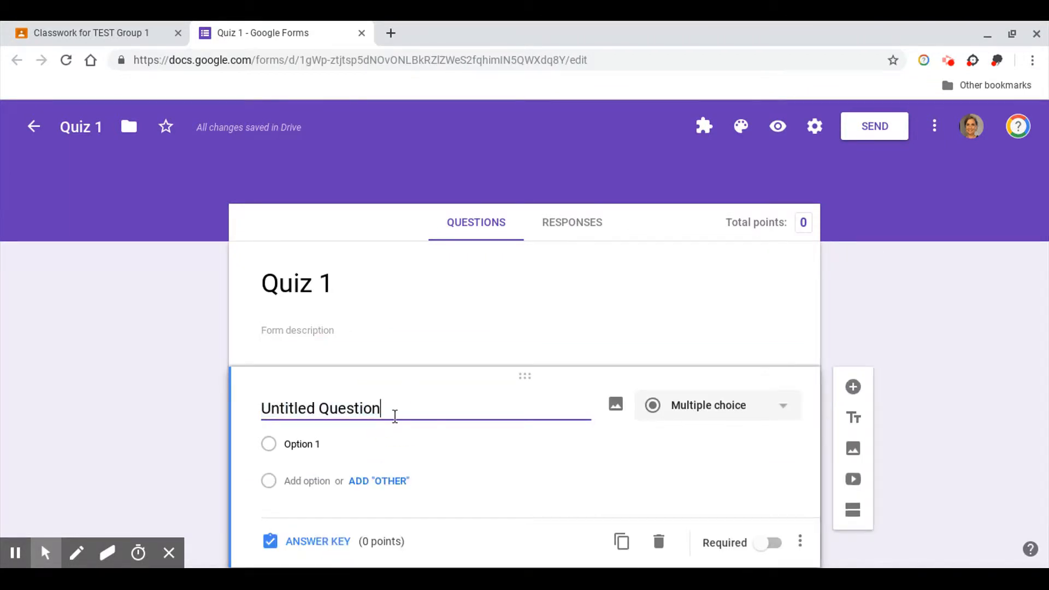
click(339, 443)
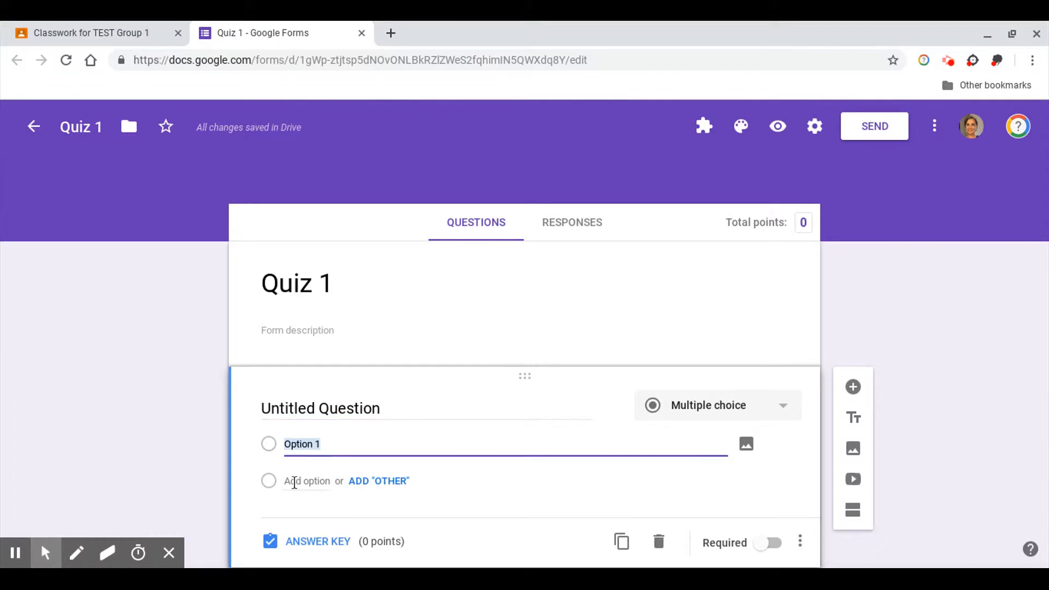
key(Return)
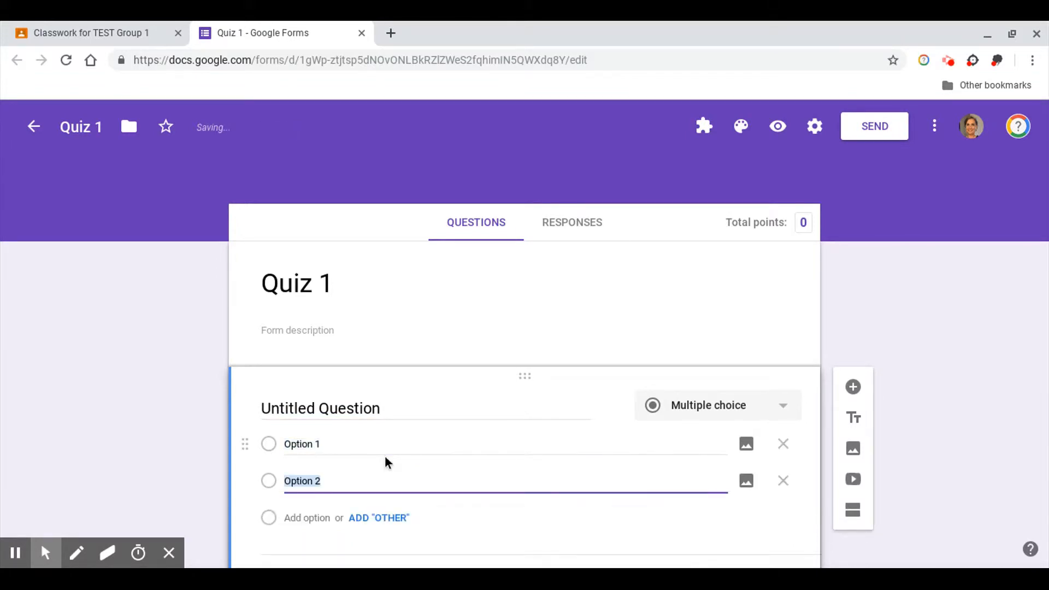
click(785, 411)
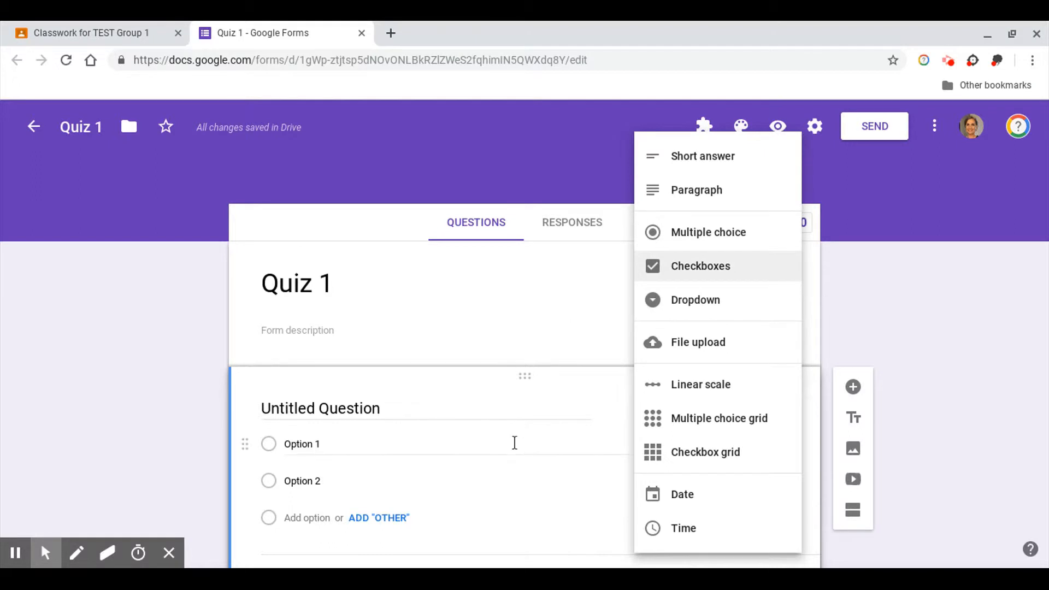
click(508, 451)
- Mark Option 2 as the correct answer in the question's answer key, make it worth 5 points, and return to question editing
scroll(505, 454, down, 1)
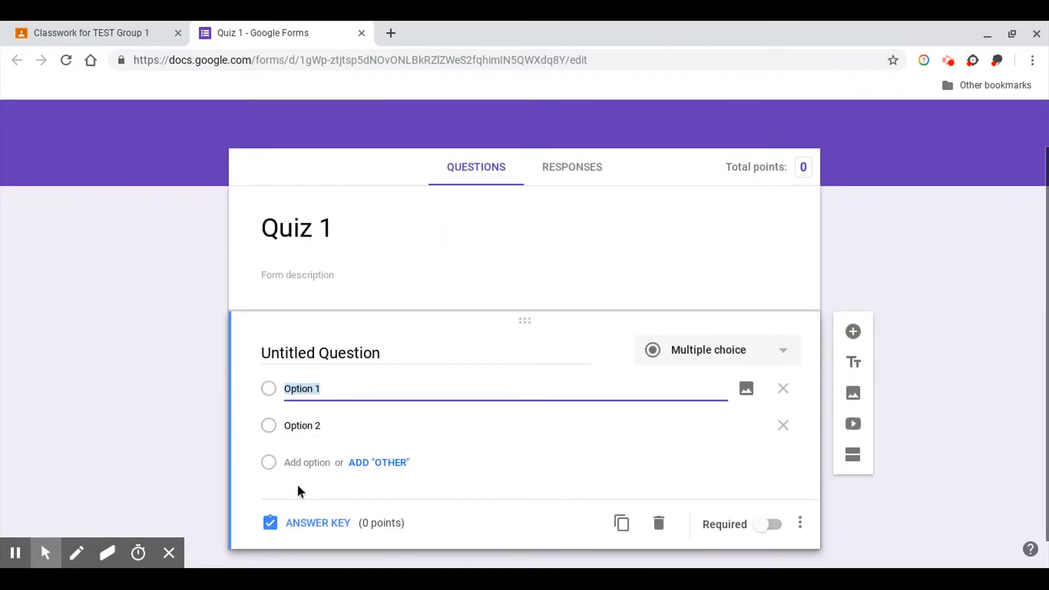
click(340, 526)
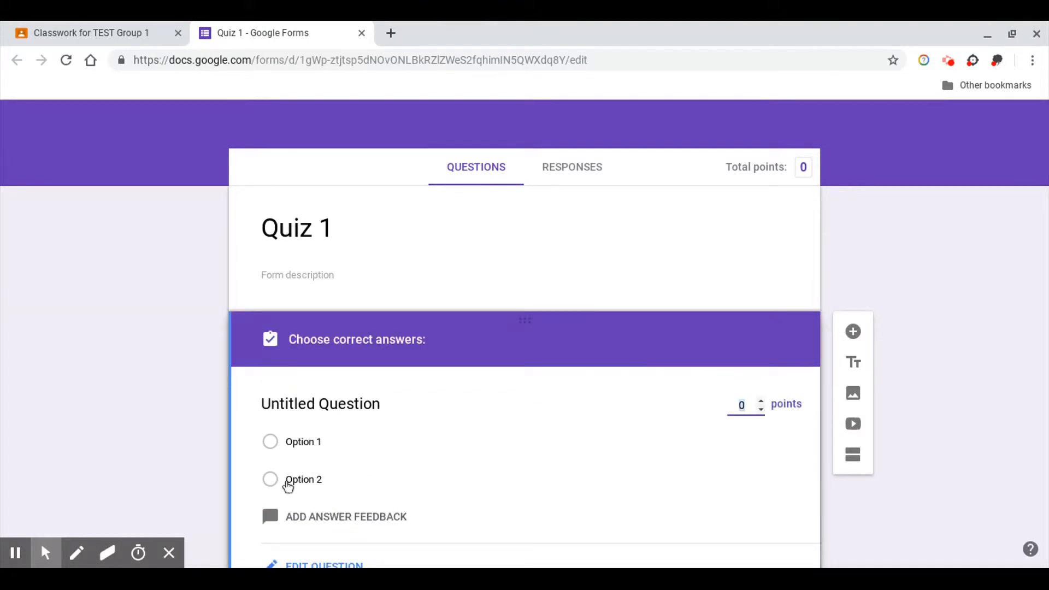
click(288, 485)
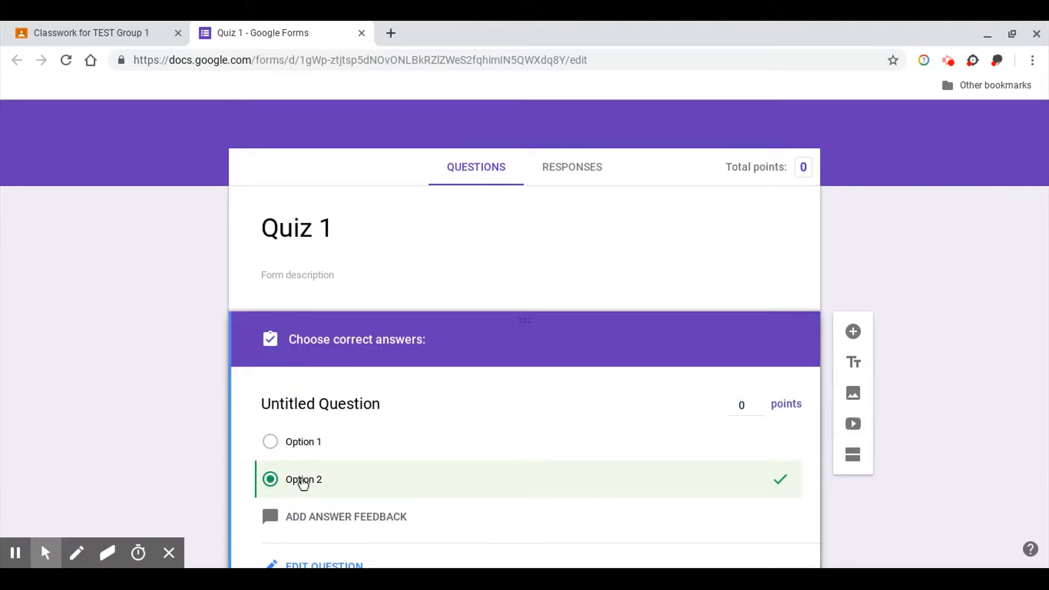
click(737, 409)
key(BackSpace)
text(5)
scroll(630, 376, down, 1)
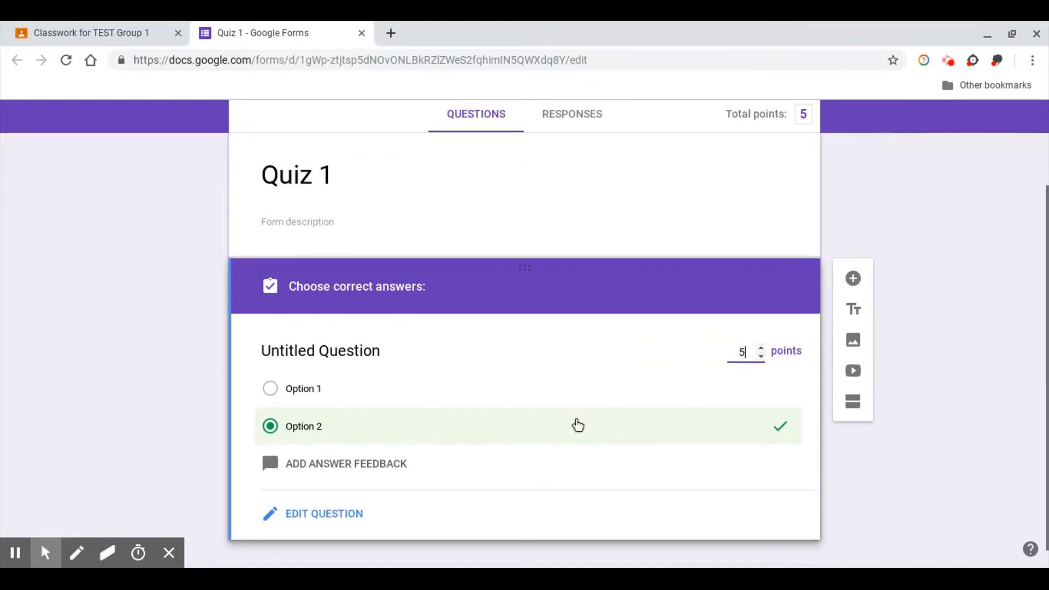
click(299, 516)
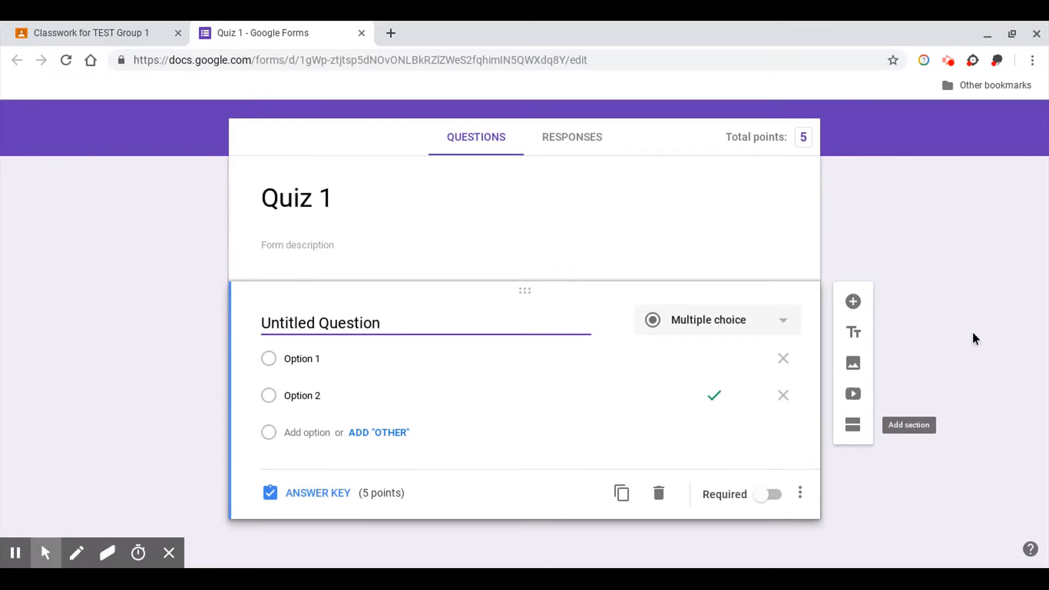
- In the form's general settings, limit respondents to 1 response
scroll(955, 335, up, 2)
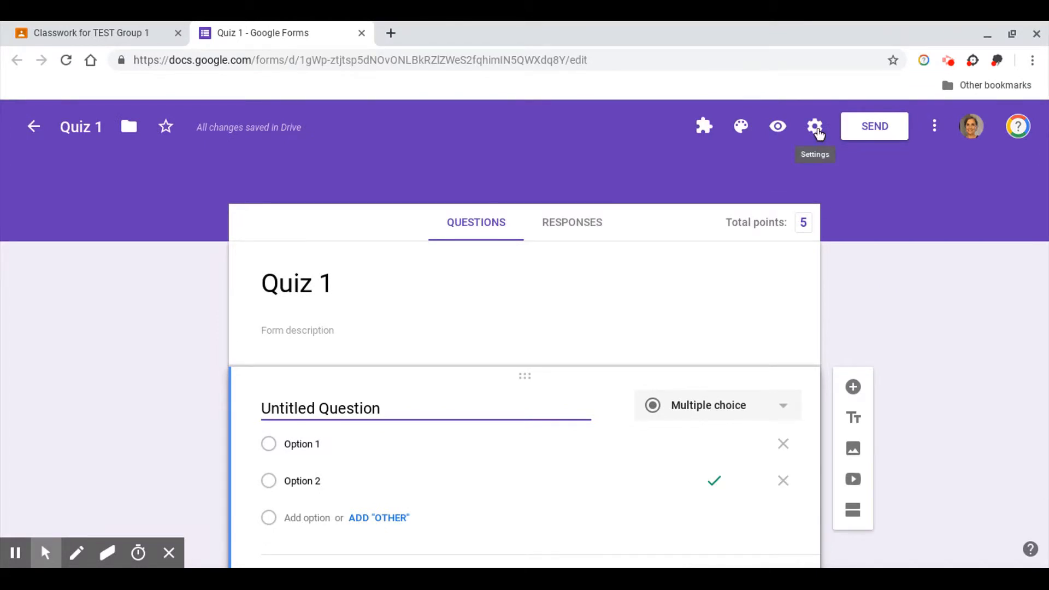
click(815, 128)
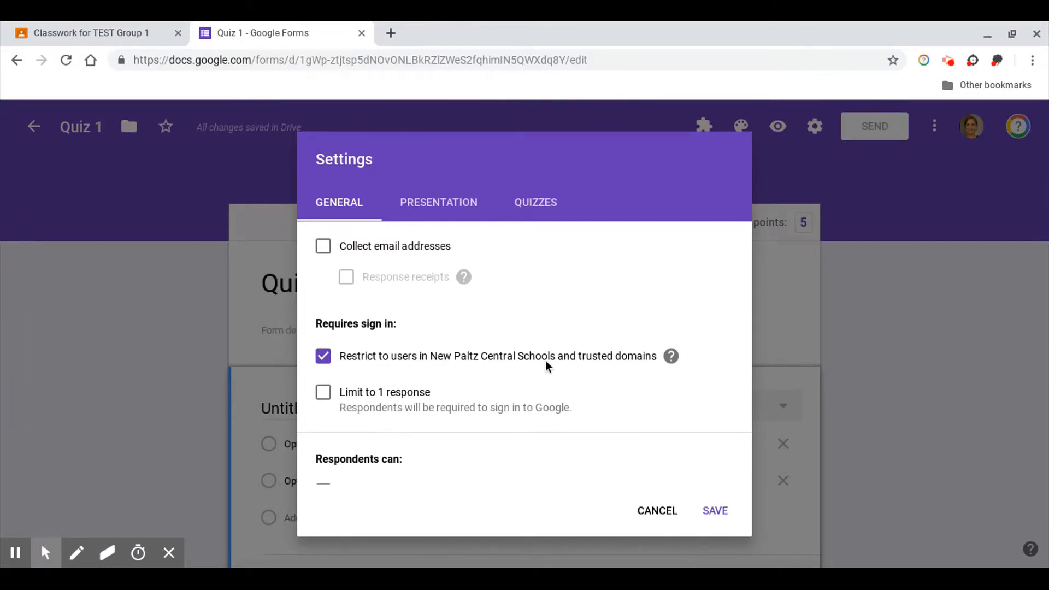
scroll(552, 355, down, 2)
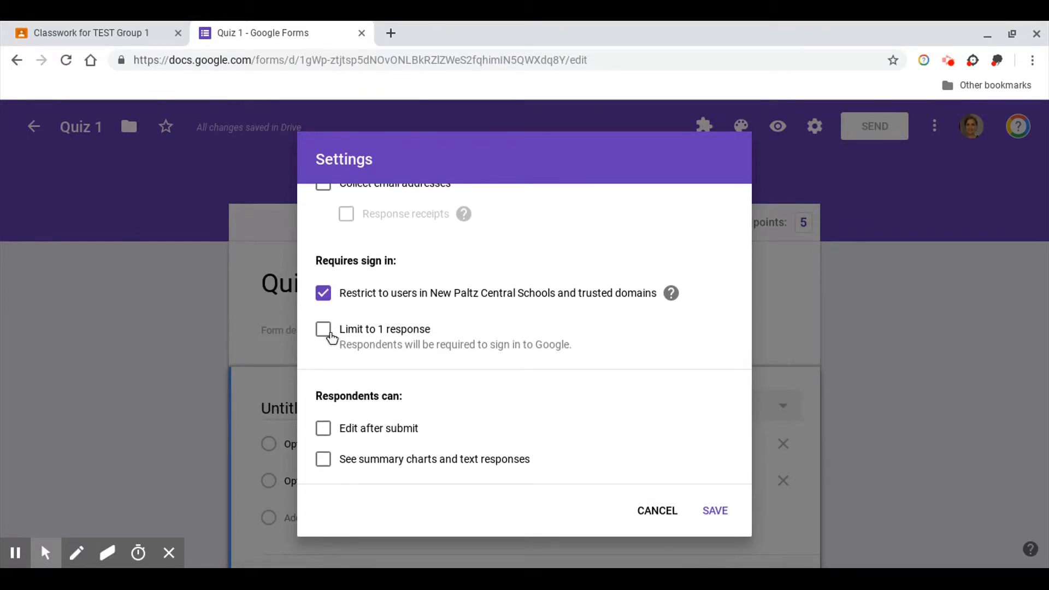
click(324, 330)
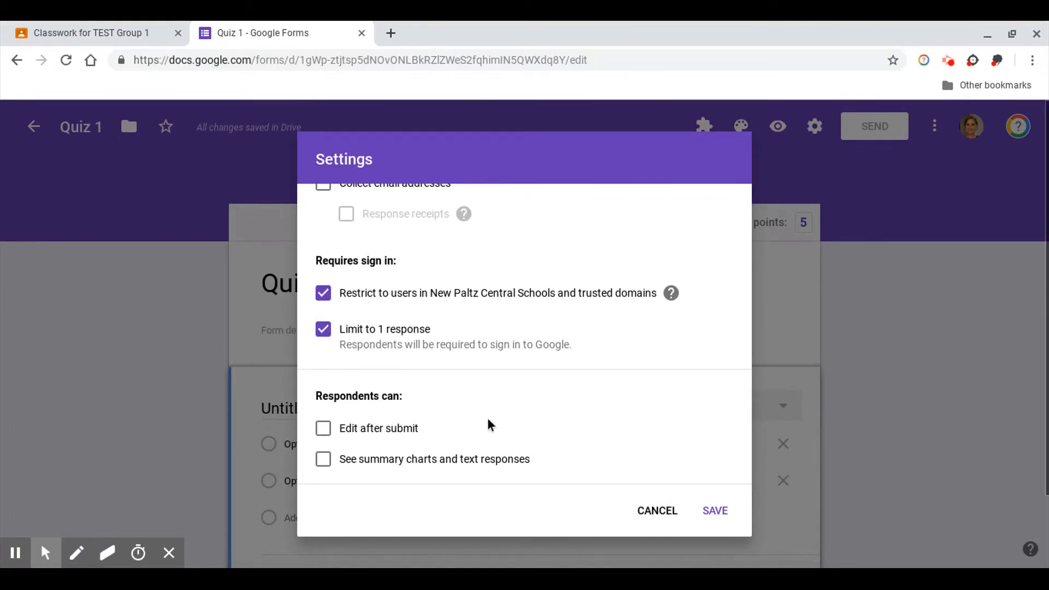
- Review the form's presentation settings and the quiz options for grade release and what respondents can see
scroll(515, 413, up, 3)
click(438, 219)
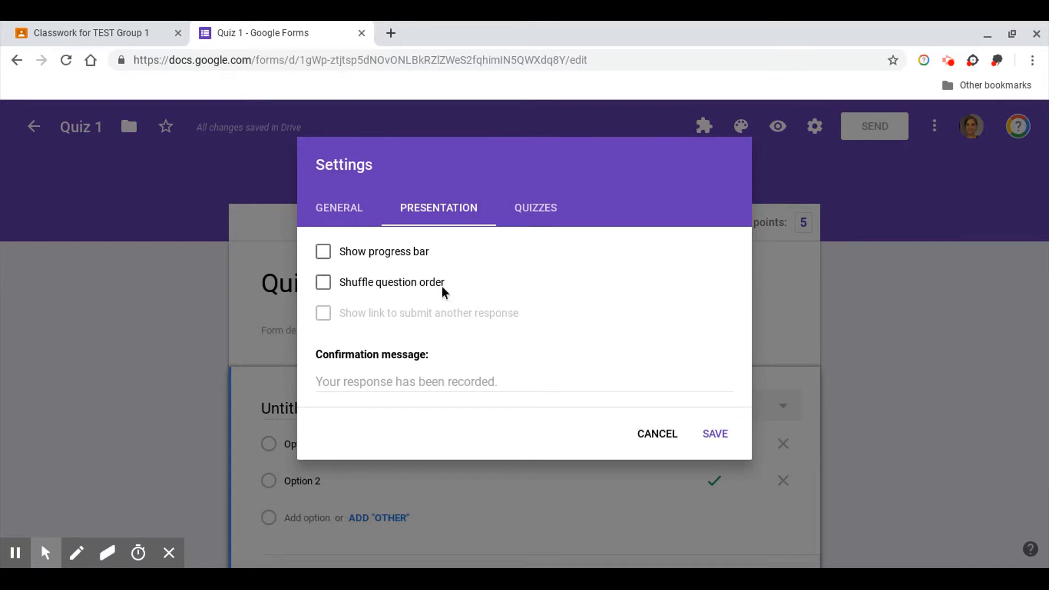
click(515, 381)
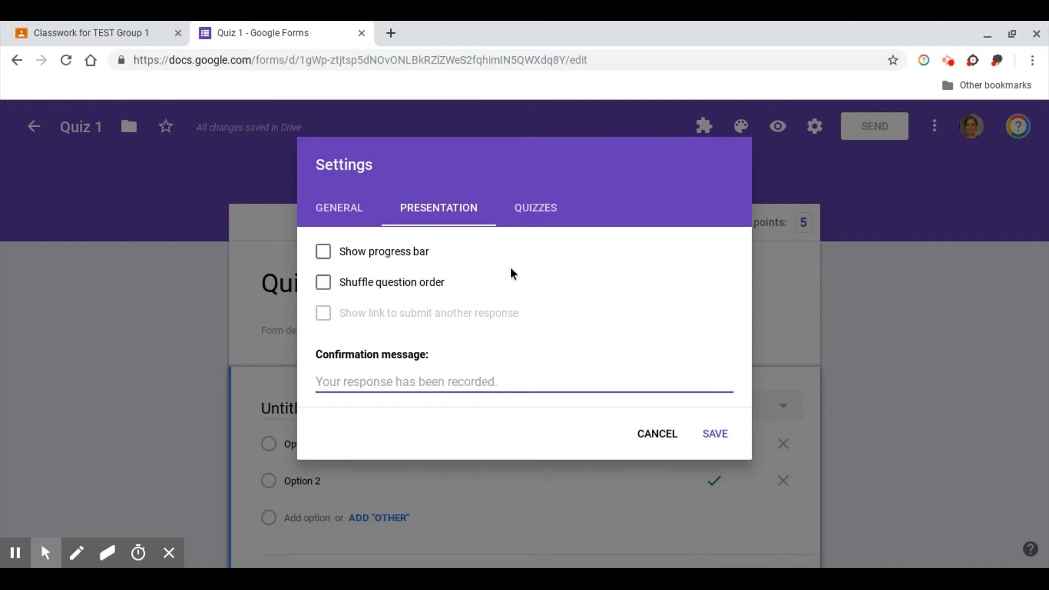
click(539, 216)
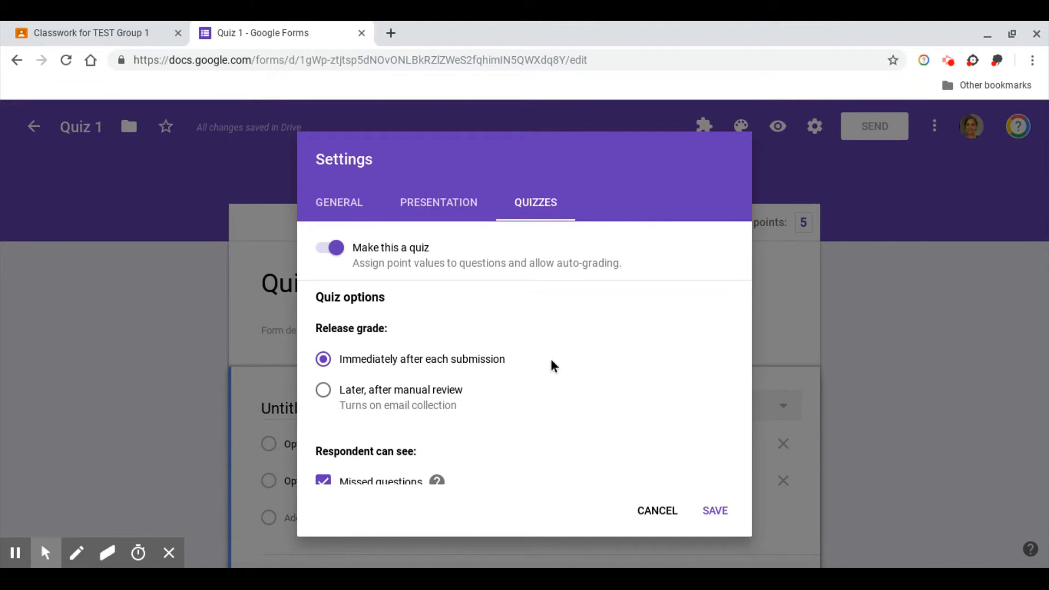
scroll(558, 358, down, 3)
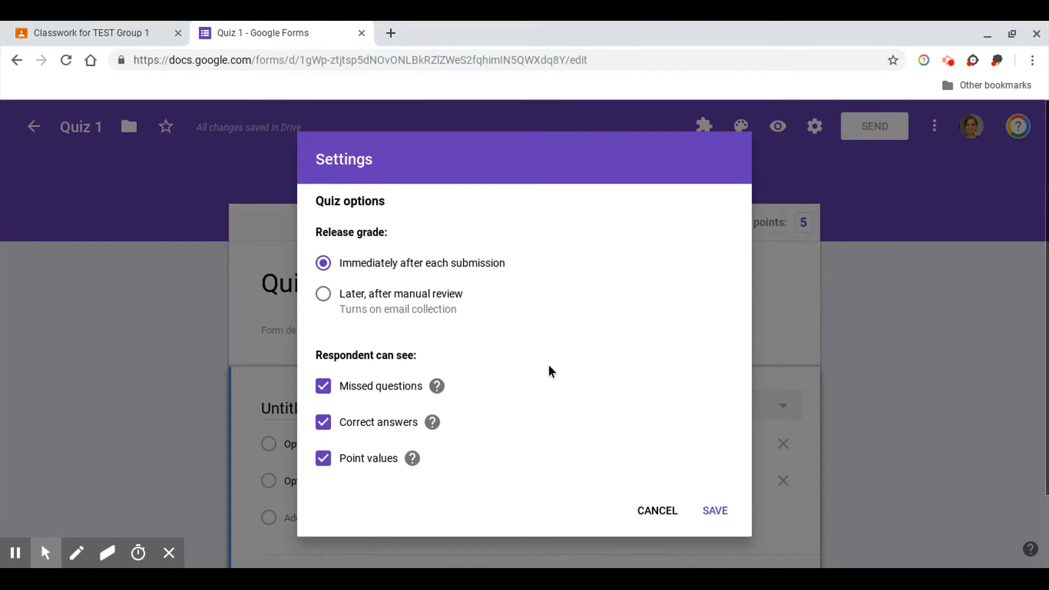
scroll(549, 363, down, 1)
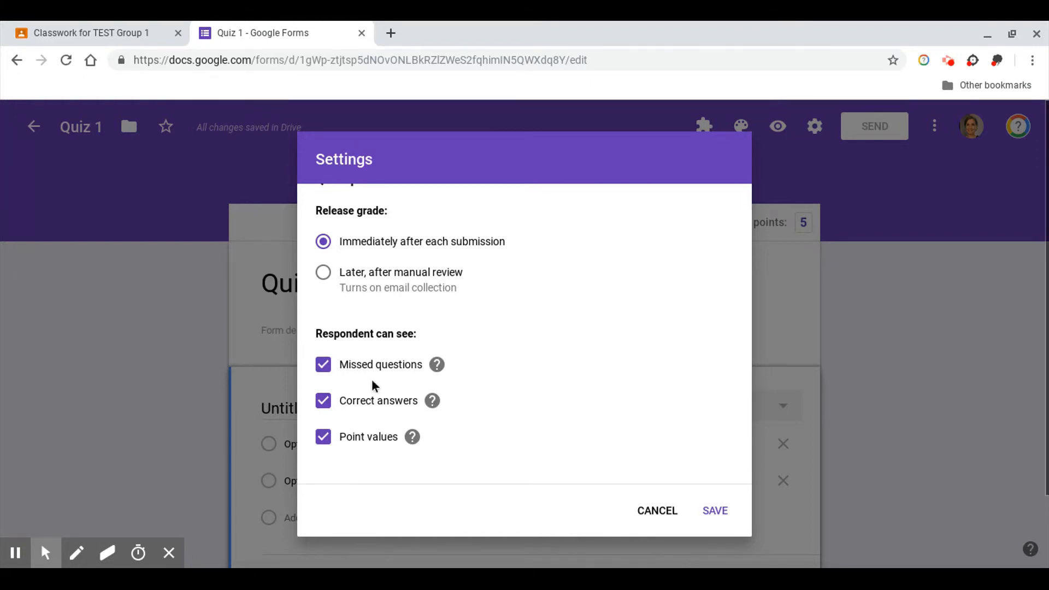
mouse_move(437, 363)
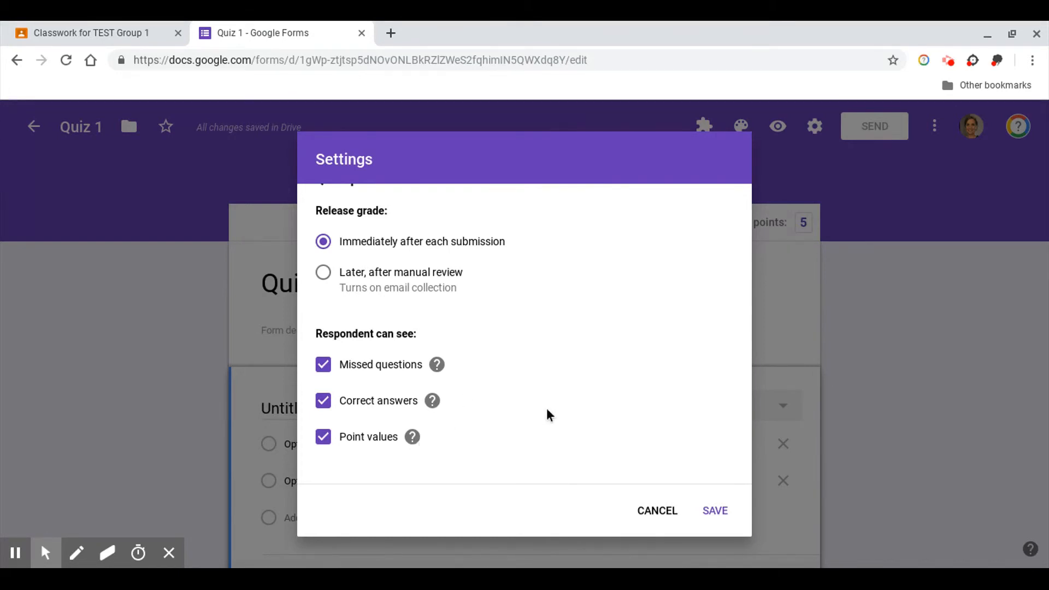
- Save the form's settings and close the Quiz 1 form to return to the Classroom assignment draft
scroll(672, 375, up, 4)
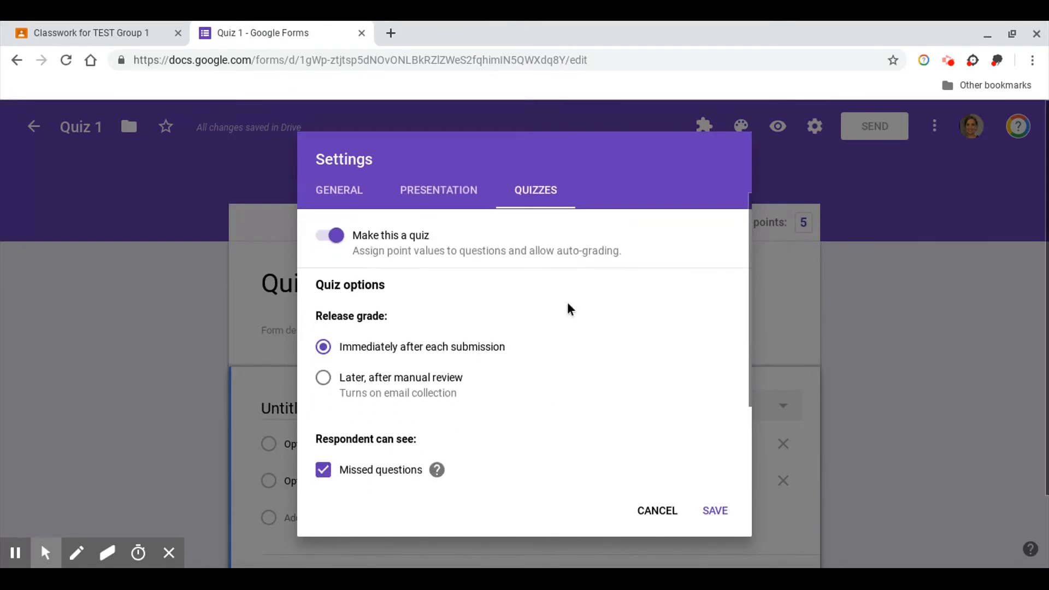
scroll(570, 306, down, 1)
click(717, 512)
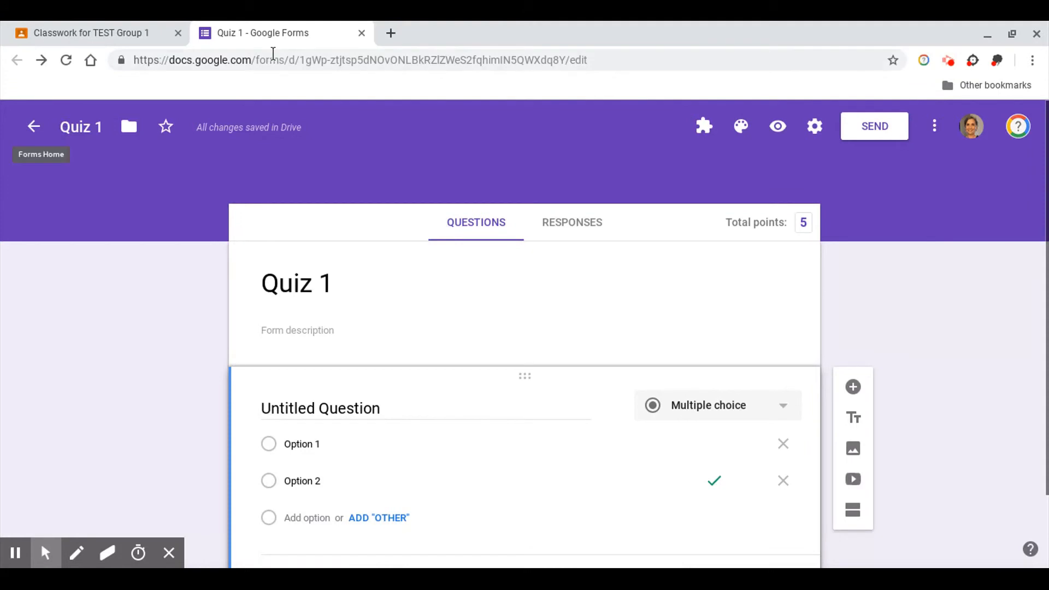
click(359, 33)
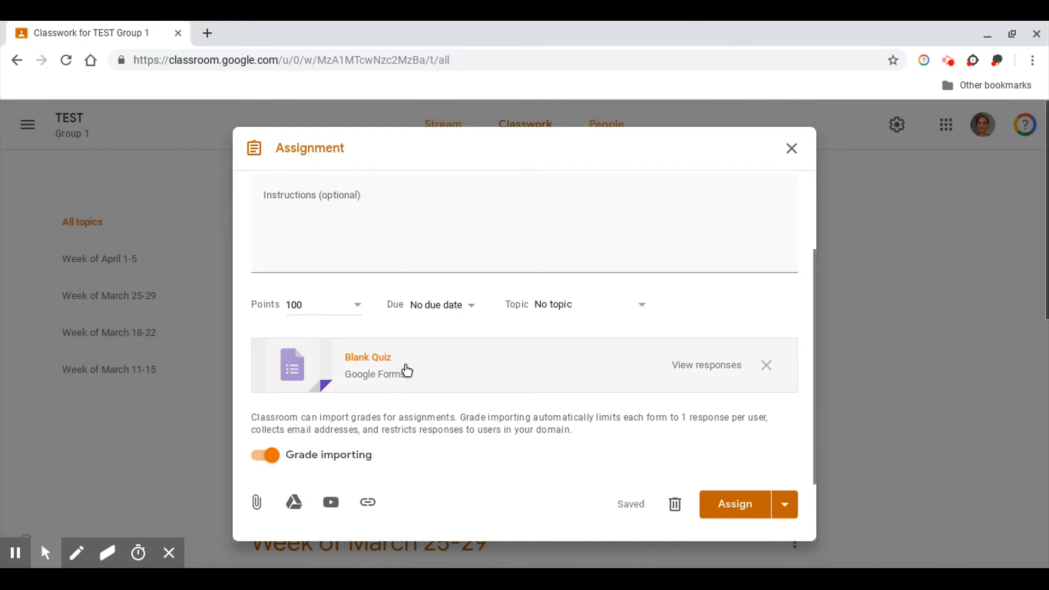
- Assign the quiz assignment with its attached form to the class immediately, and expand its posted entry in the classwork list
scroll(462, 402, down, 1)
scroll(473, 395, up, 2)
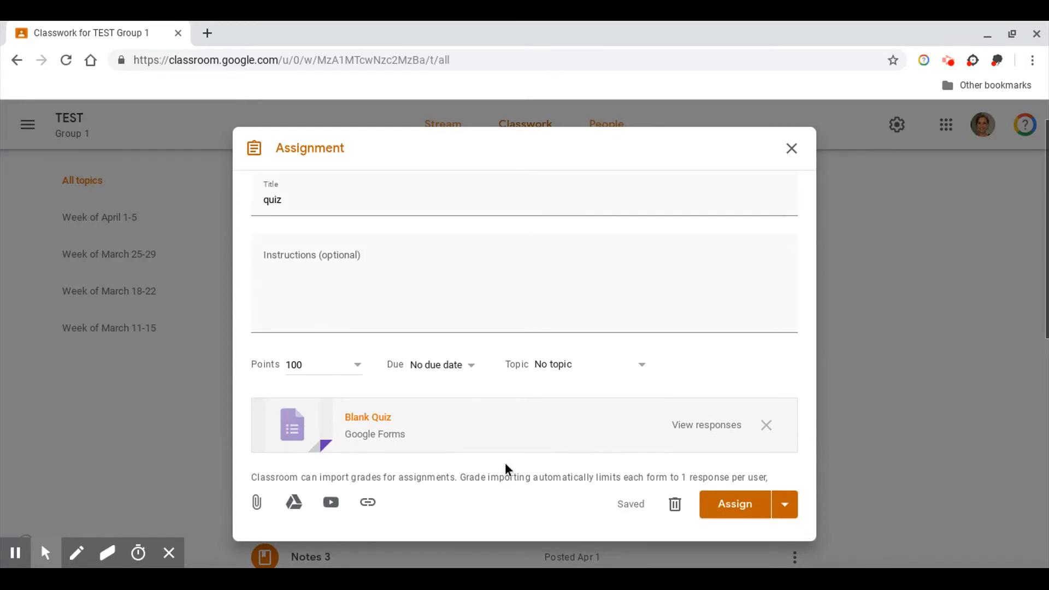
scroll(481, 482, down, 1)
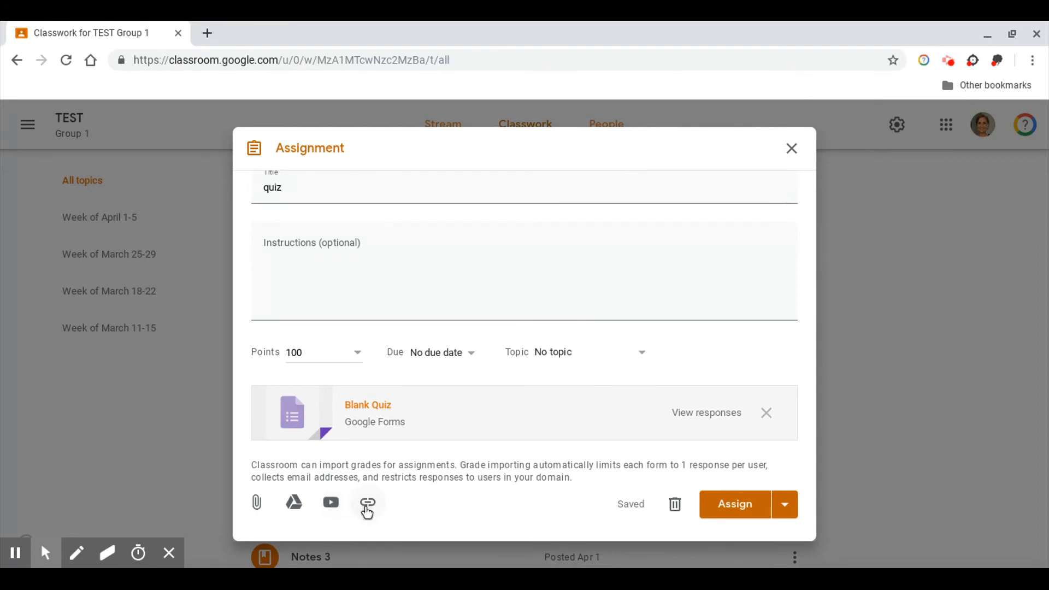
click(784, 508)
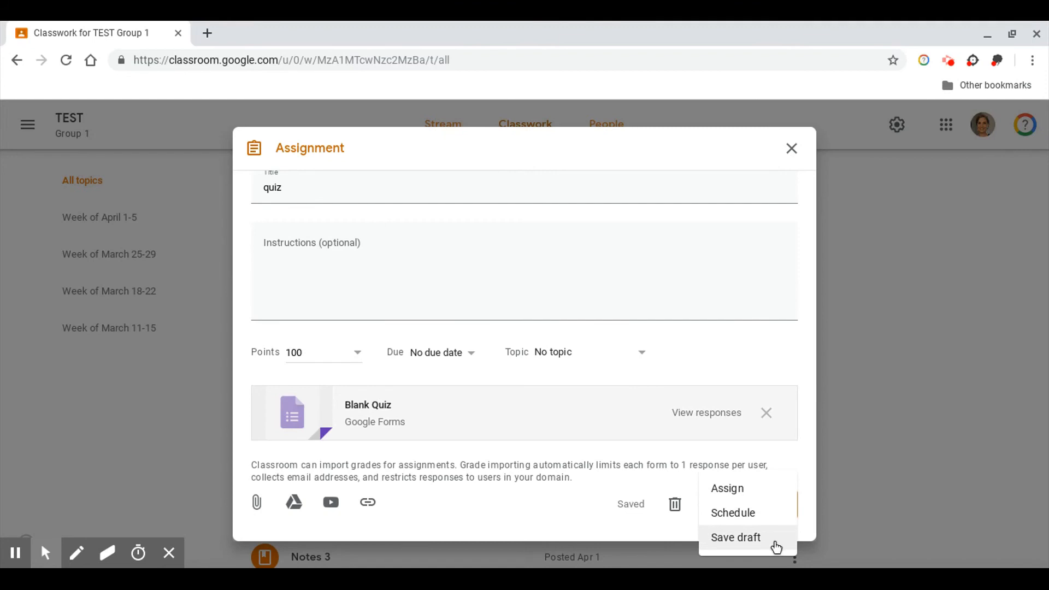
click(736, 494)
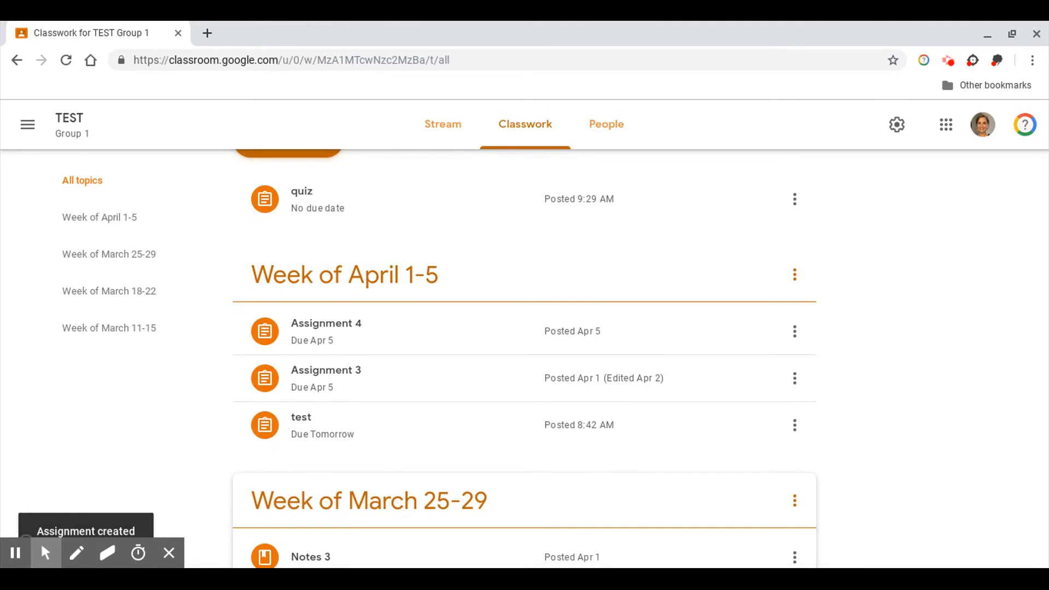
scroll(523, 315, up, 1)
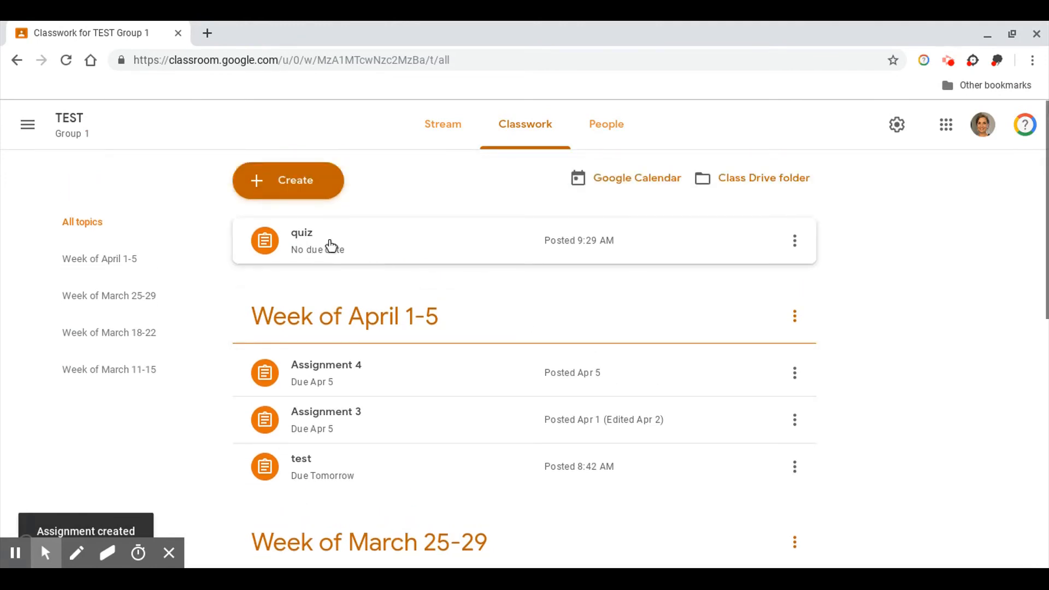
click(376, 243)
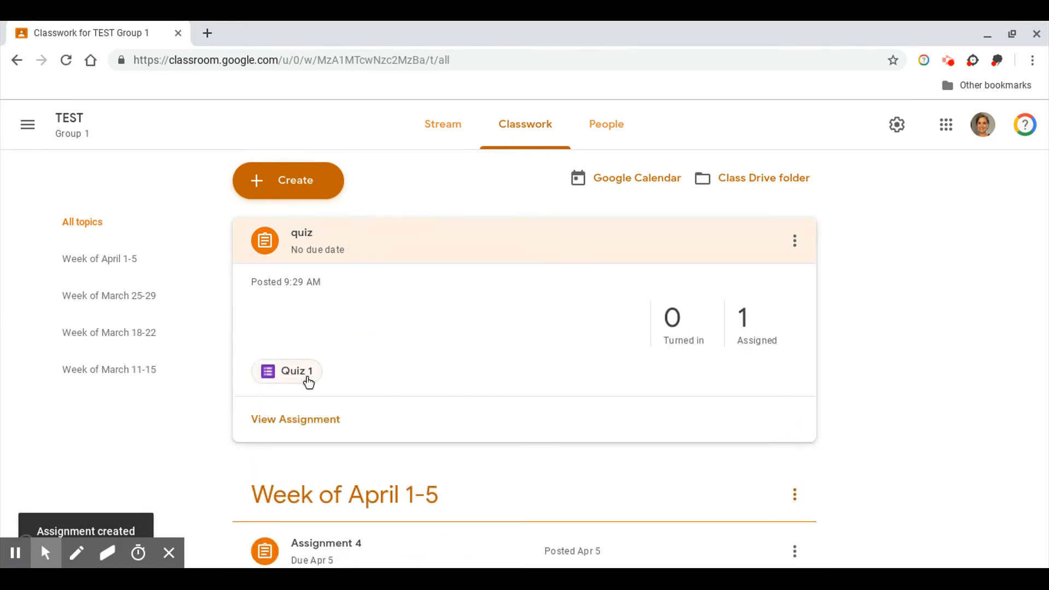